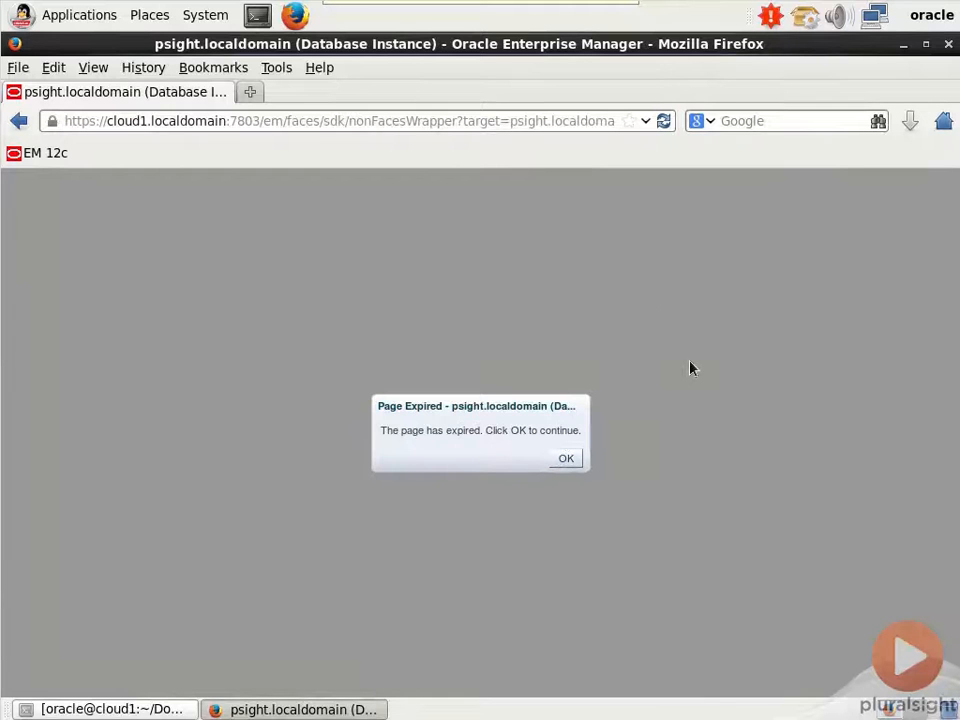
Step: Acknowledge the expired page and sign back in as sysman, reaching the psight.localdomain database home
click(566, 458)
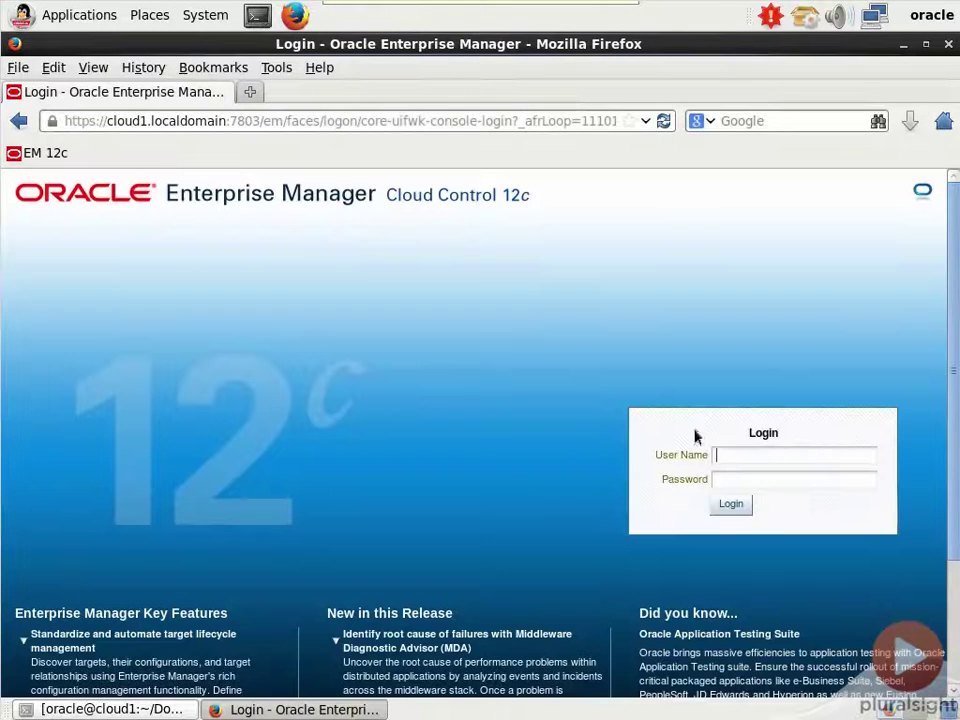
click(790, 456)
click(740, 474)
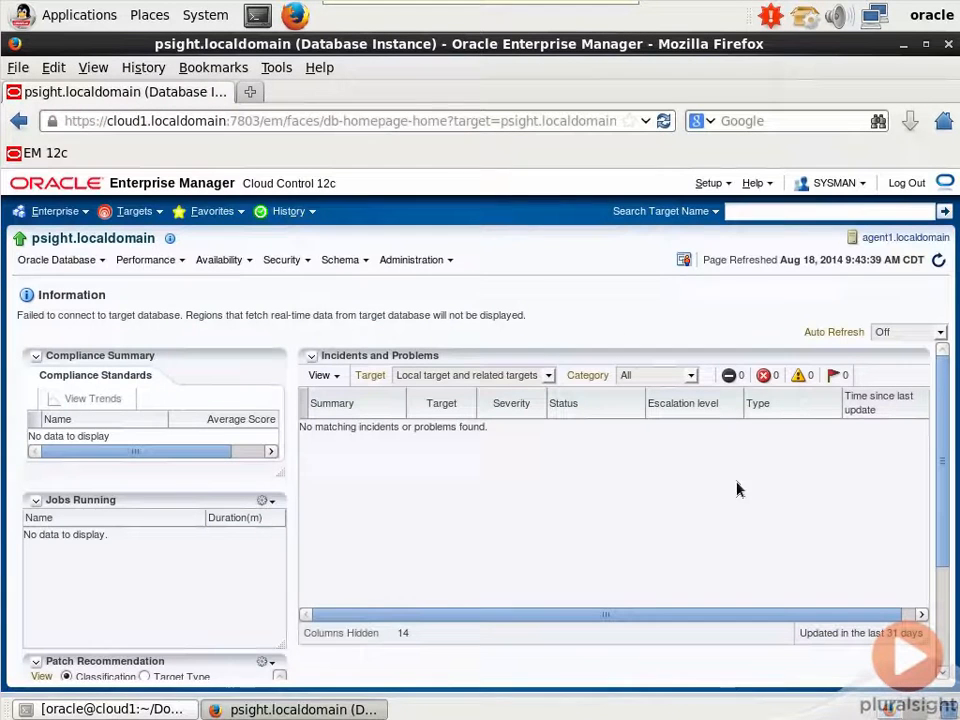
click(408, 260)
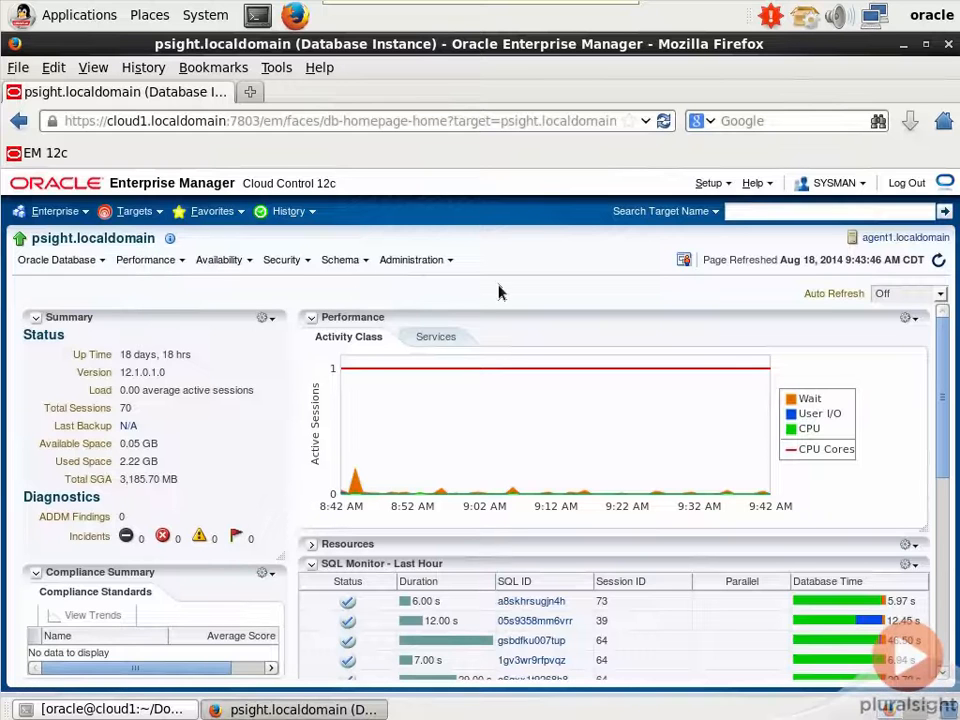
Step: Open Resource Manager from Administration and log in with the PSIGHT_SYSDBA named credential
click(420, 260)
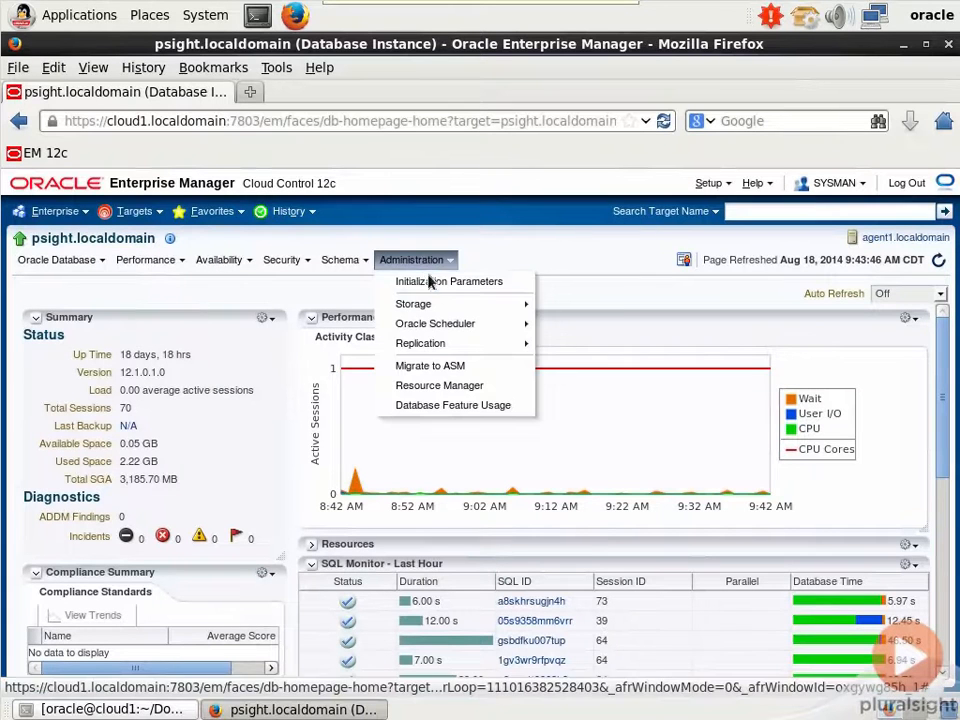
click(440, 385)
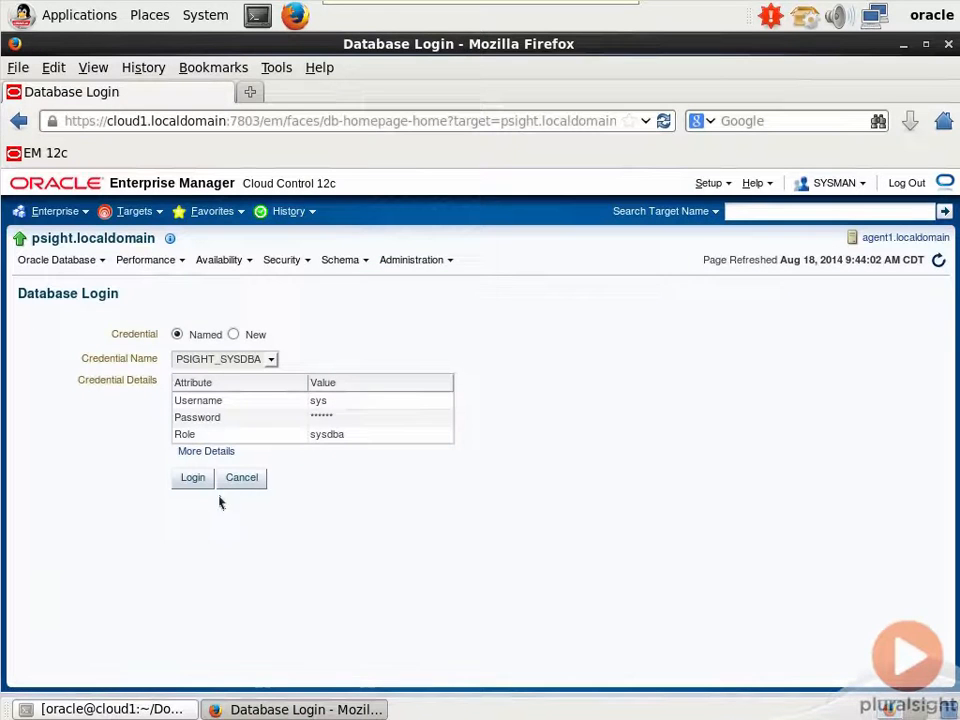
click(192, 477)
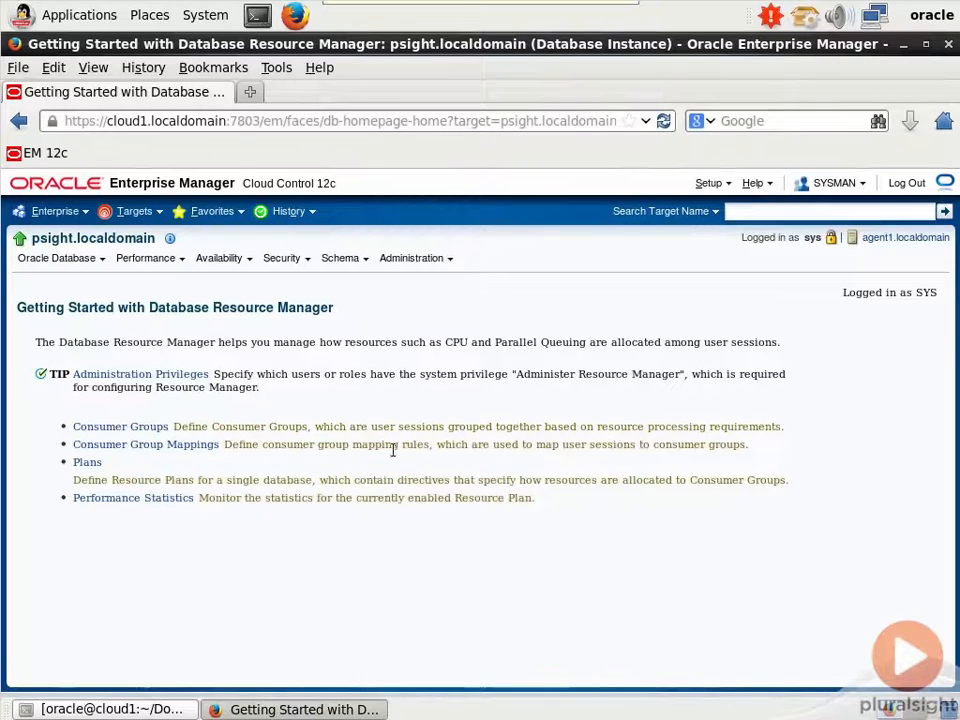
Step: List the consumer groups, consider SYS_GROUP, then choose DEFAULT_CONSUMER_GROUP to work on
click(147, 428)
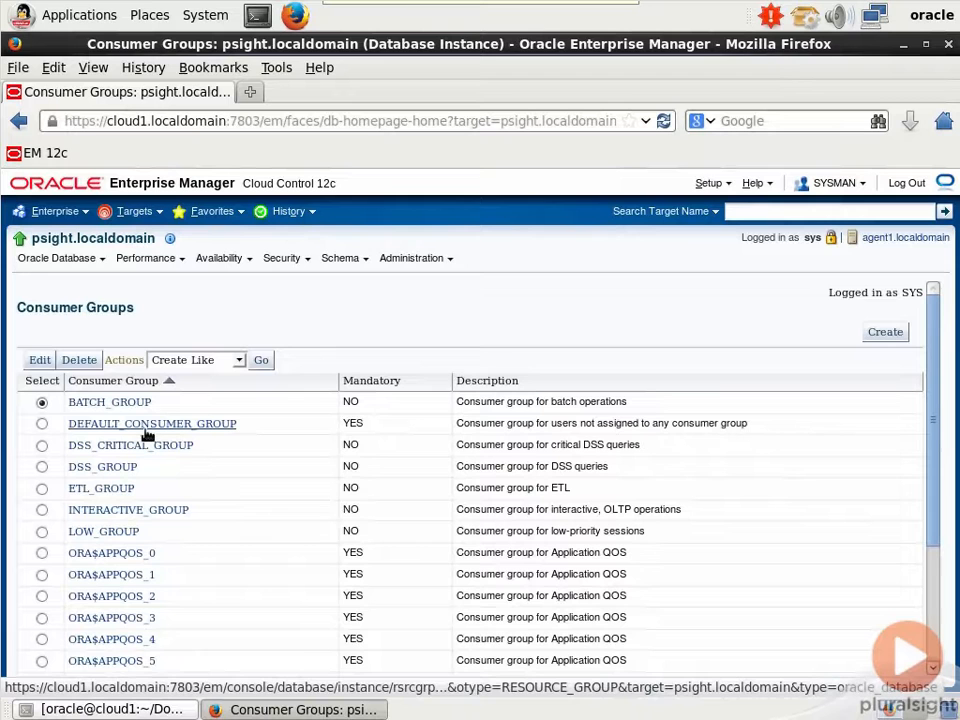
scroll(357, 439, down, 5)
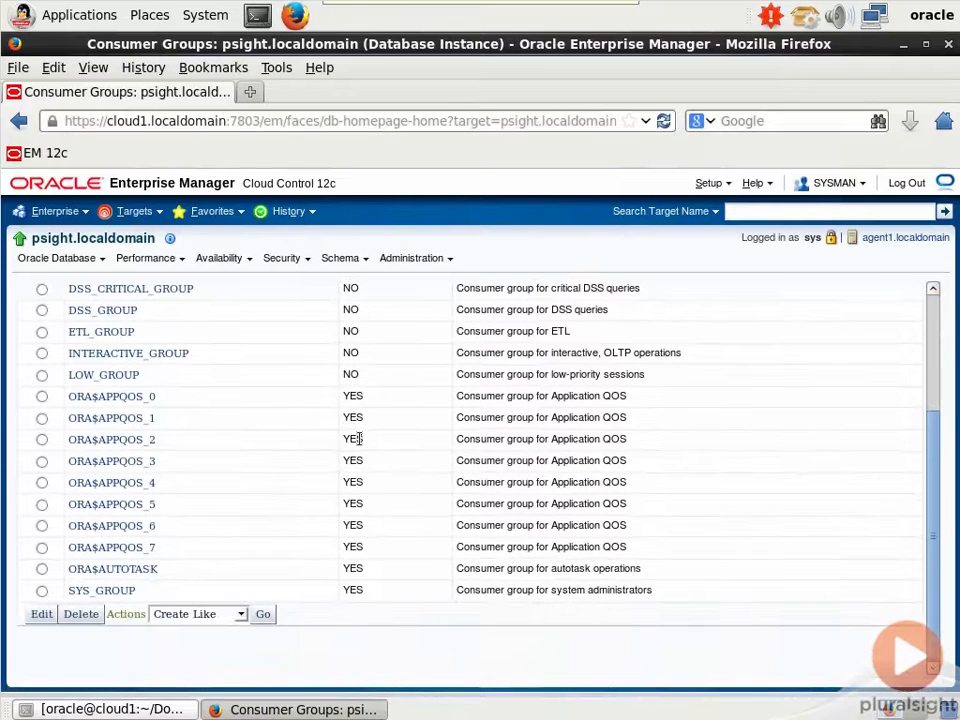
scroll(357, 439, up, 2)
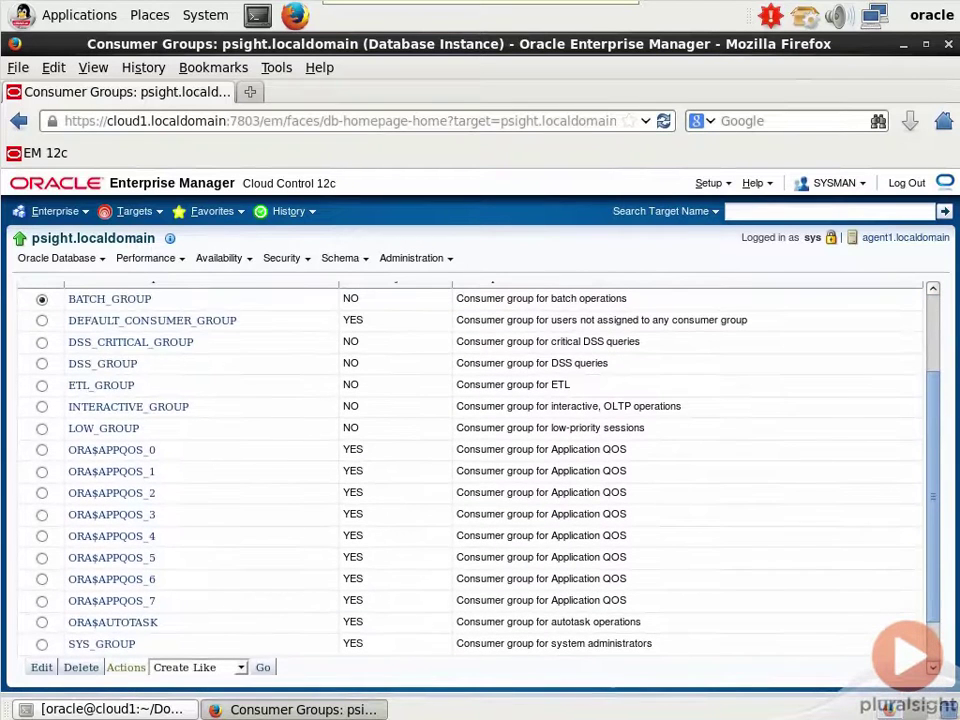
click(41, 644)
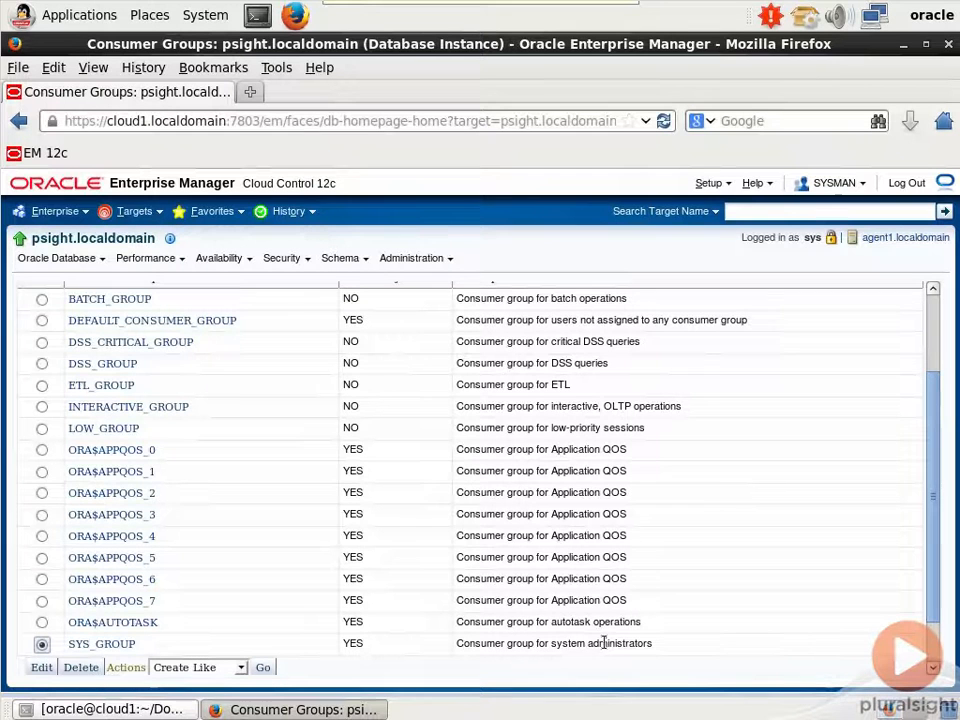
scroll(290, 645, up, 3)
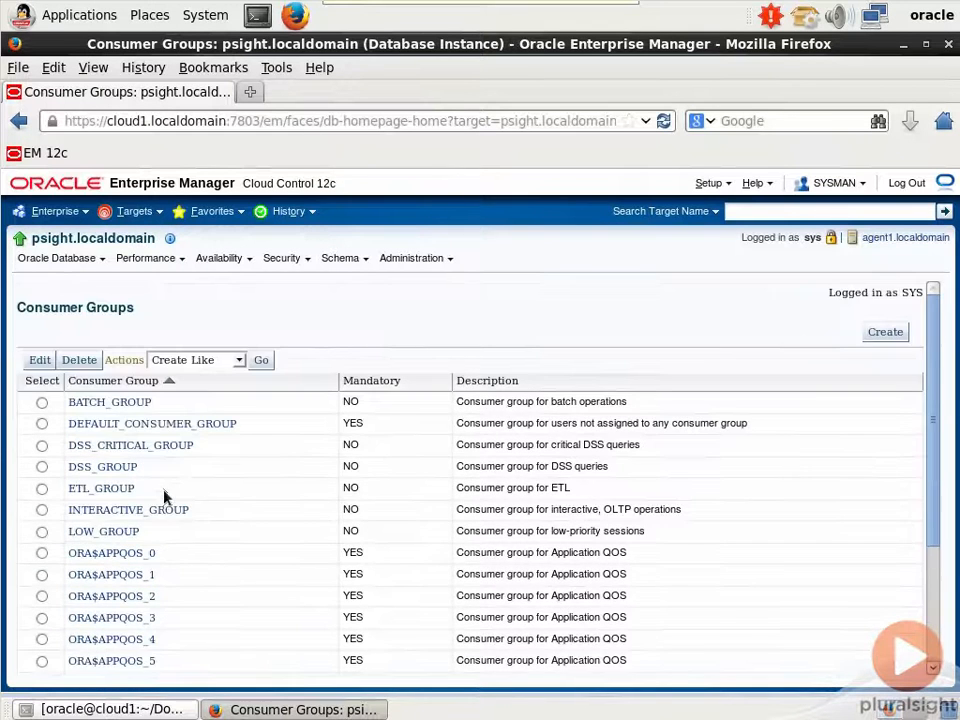
scroll(160, 505, down, 3)
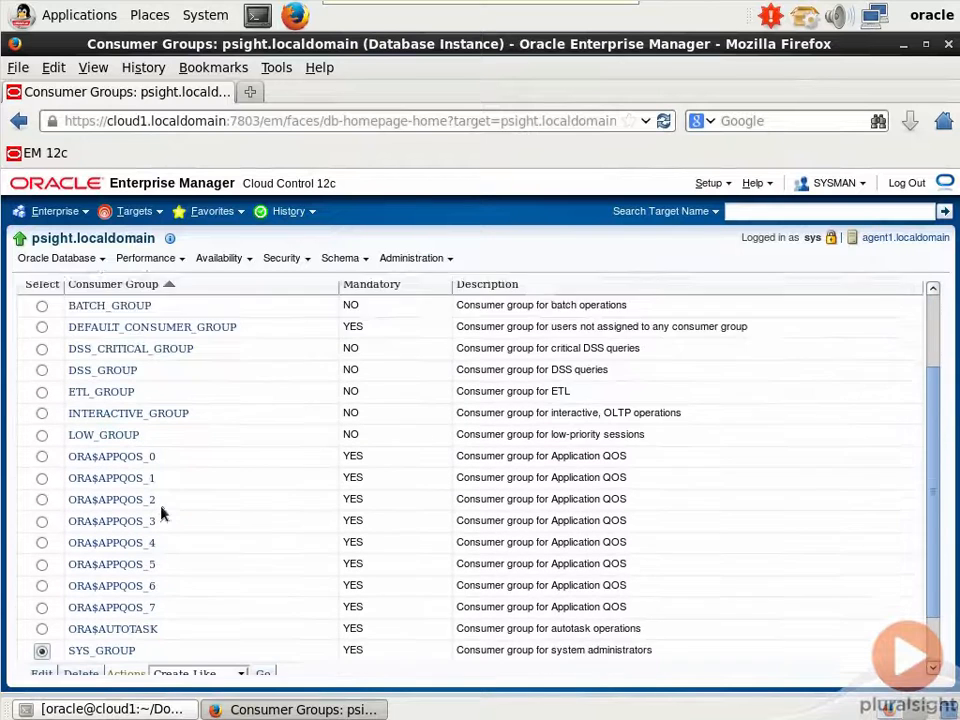
scroll(183, 515, down, 2)
scroll(183, 515, up, 1)
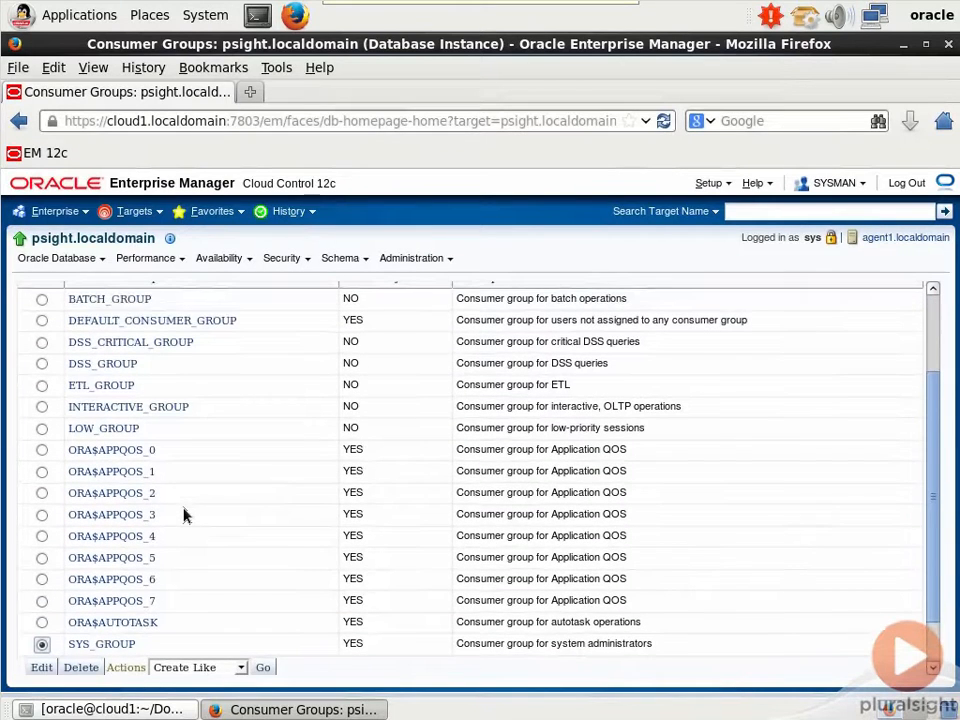
scroll(183, 515, up, 2)
scroll(183, 515, up, 1)
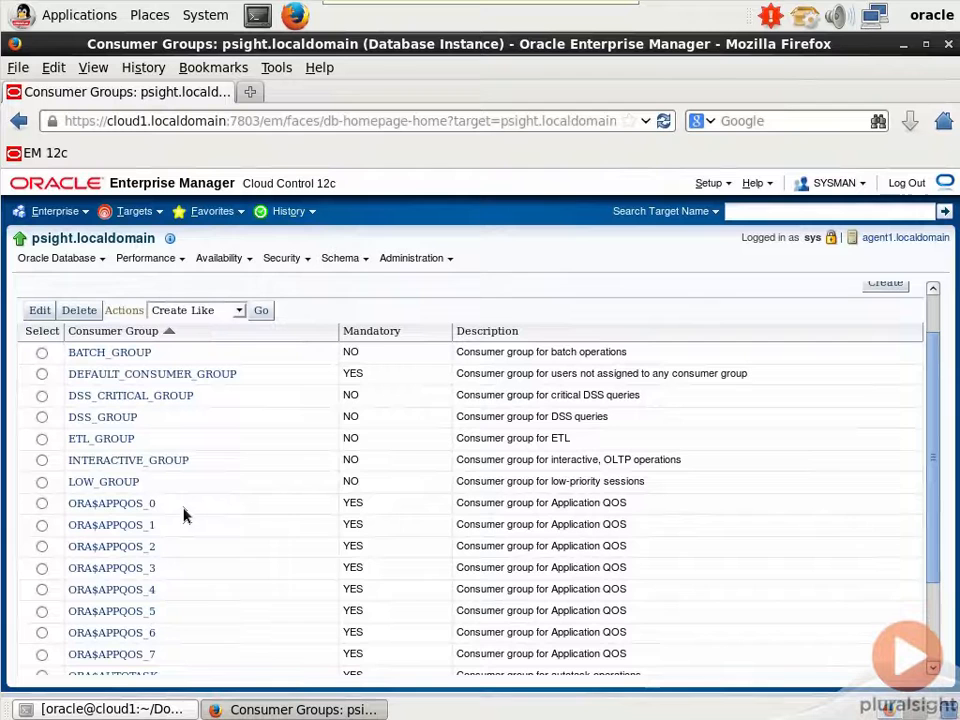
scroll(183, 515, down, 2)
scroll(183, 515, up, 2)
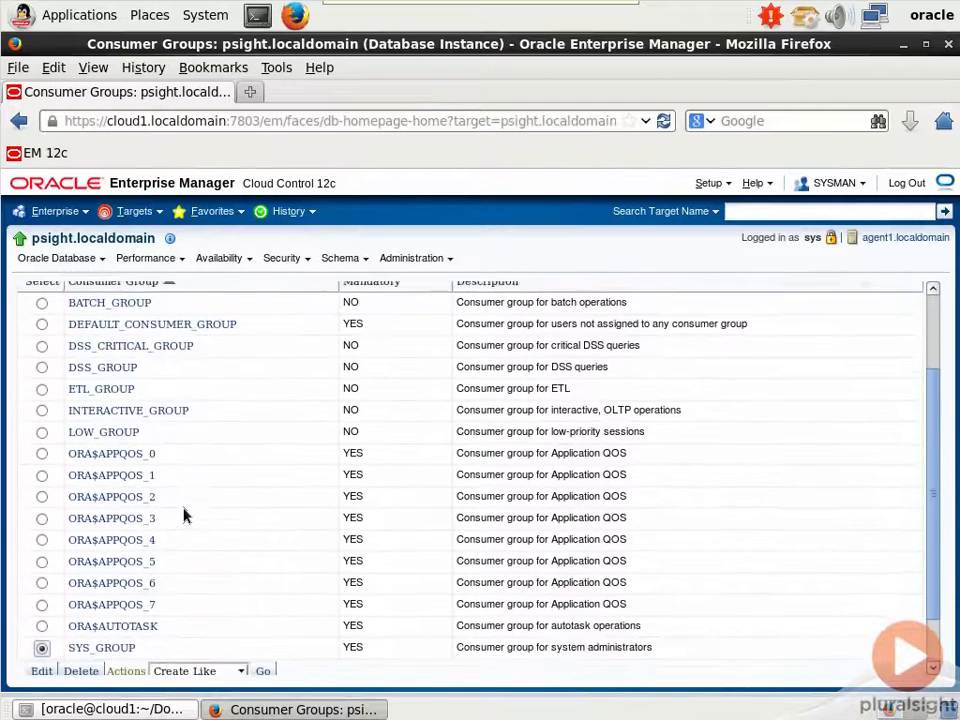
scroll(183, 515, up, 2)
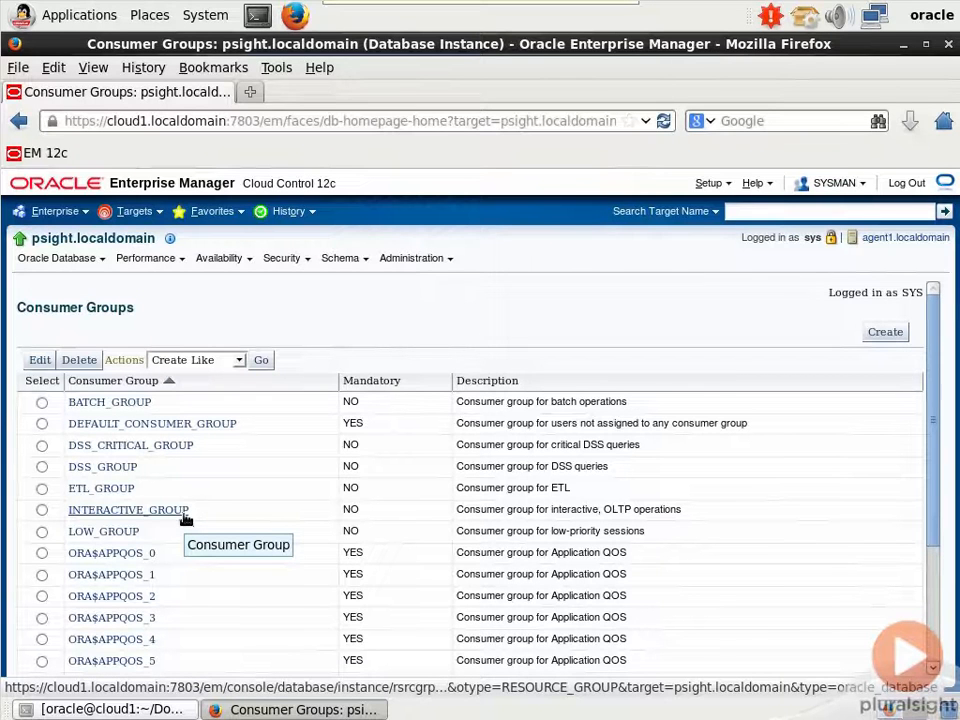
click(42, 423)
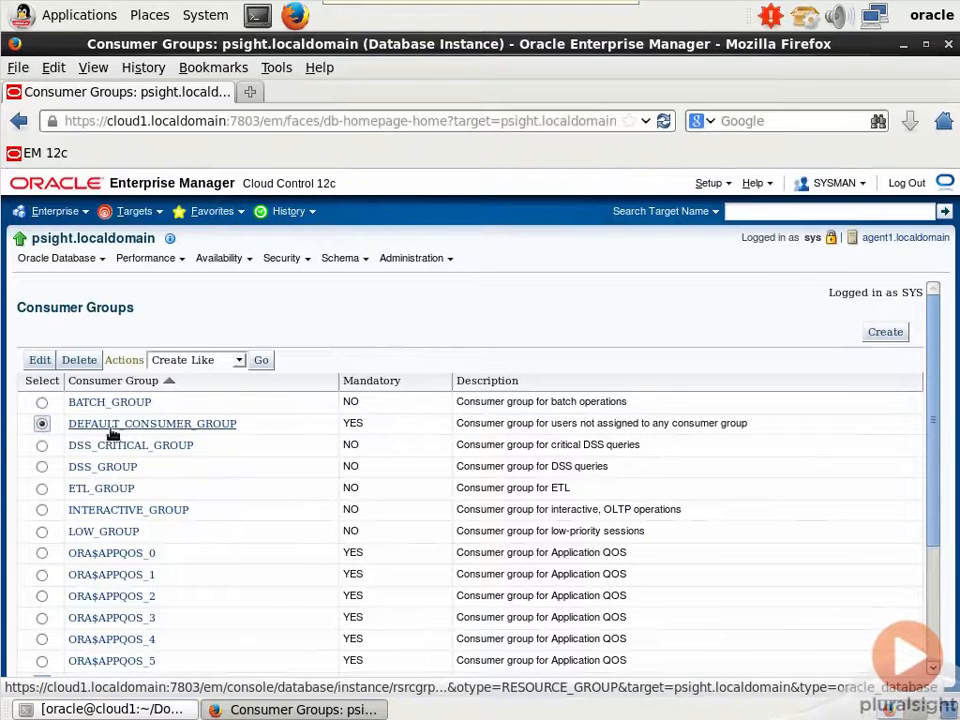
Step: Start editing DEFAULT_CONSUMER_GROUP and review its name and description text
click(40, 360)
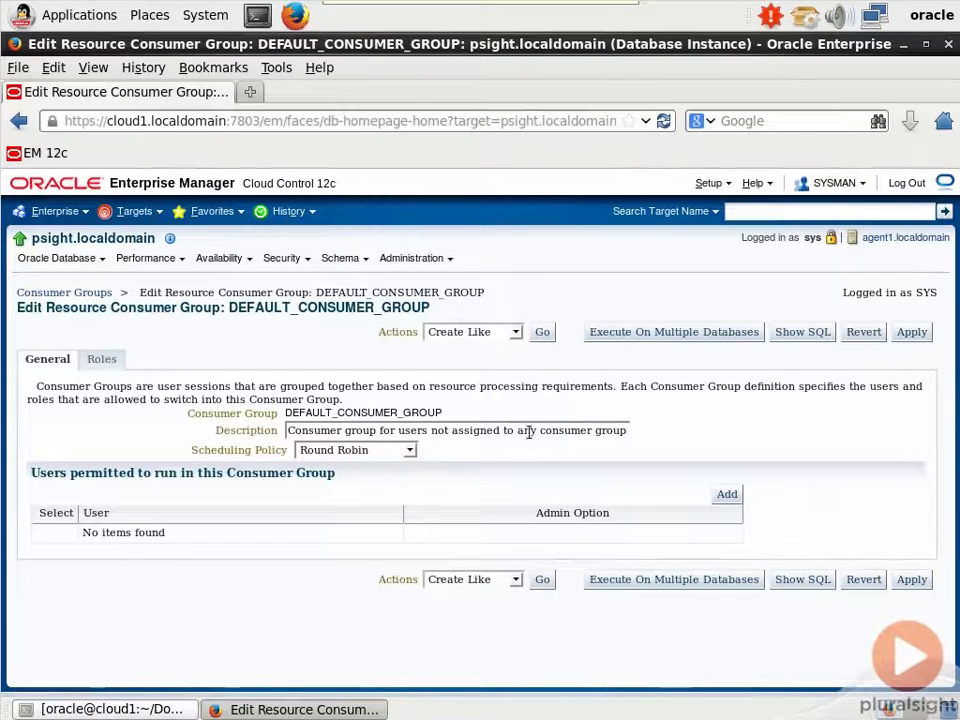
drag(538, 430, 647, 435)
click(668, 443)
drag(286, 413, 375, 413)
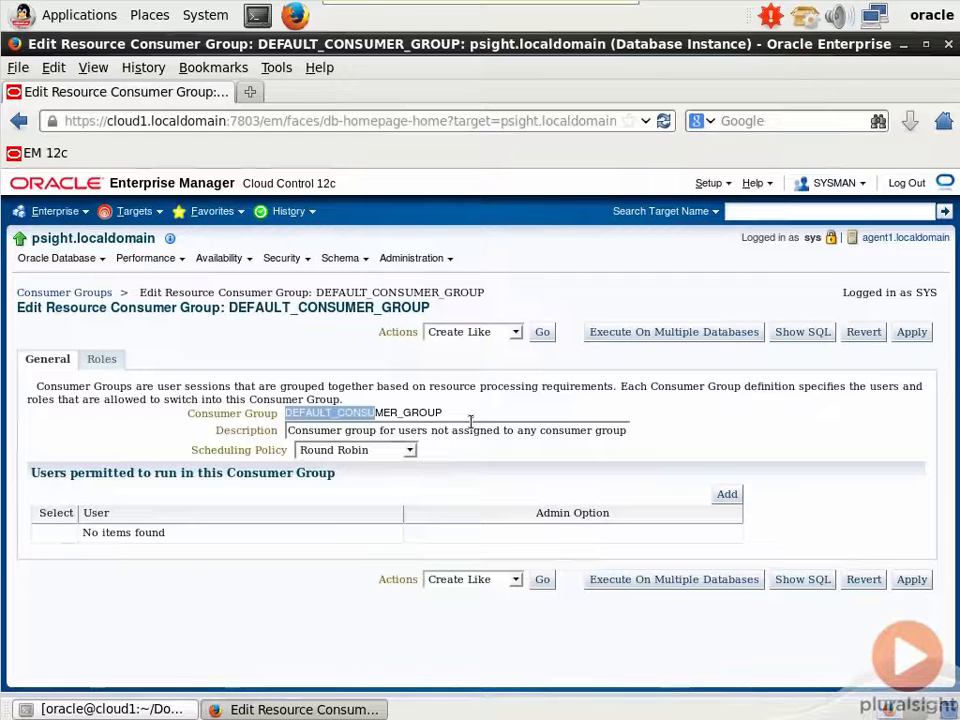
click(461, 417)
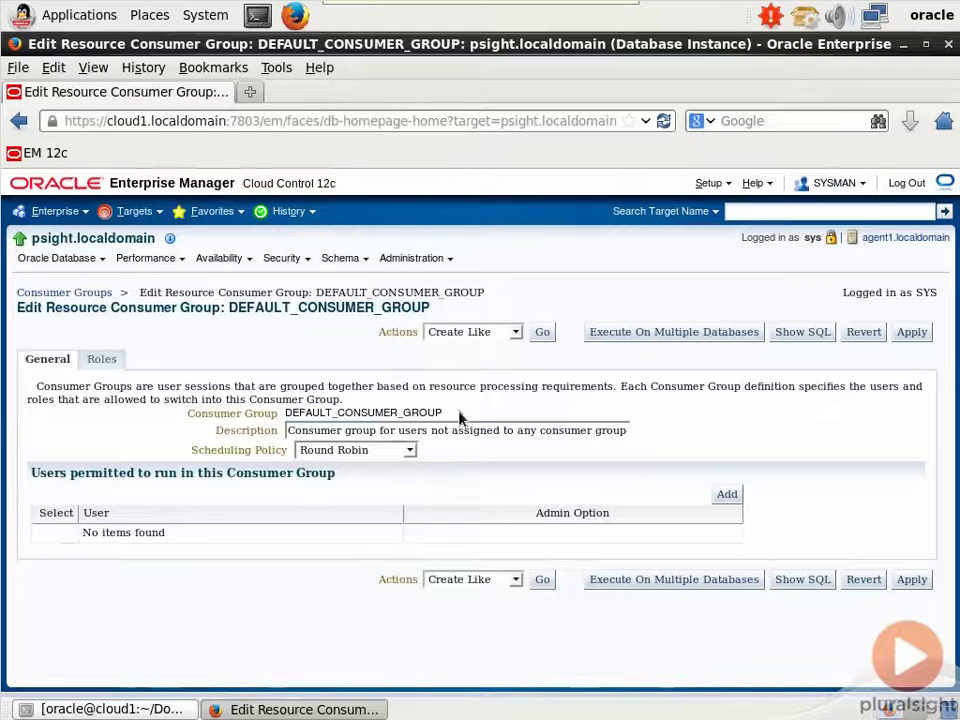
Step: Review the Scheduling Policy choices and keep Round Robin for the group
click(408, 452)
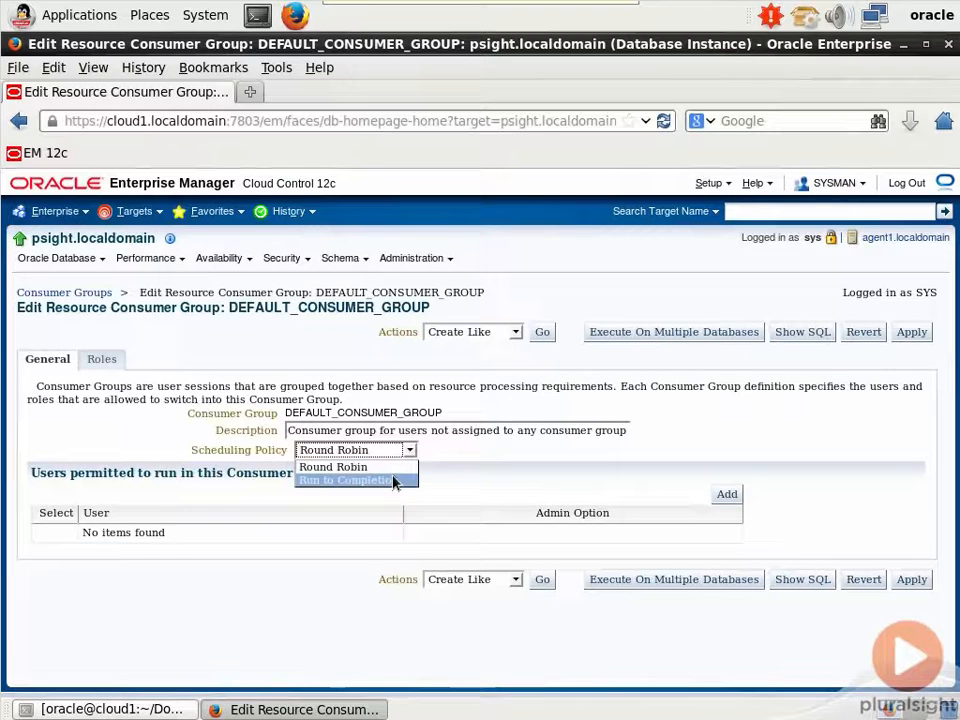
click(390, 466)
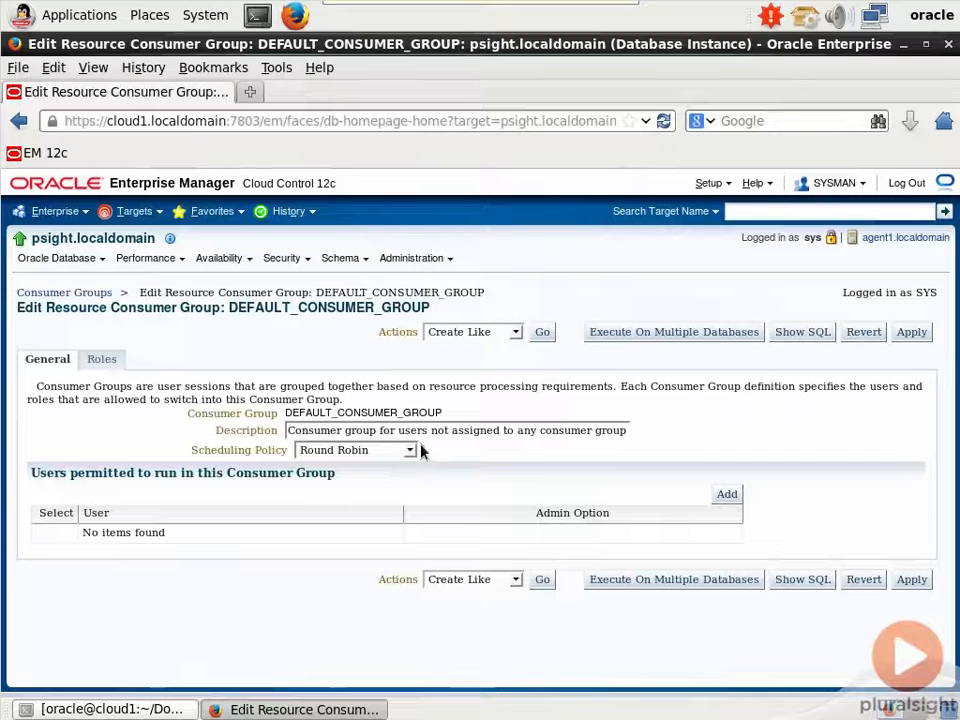
click(410, 450)
click(396, 484)
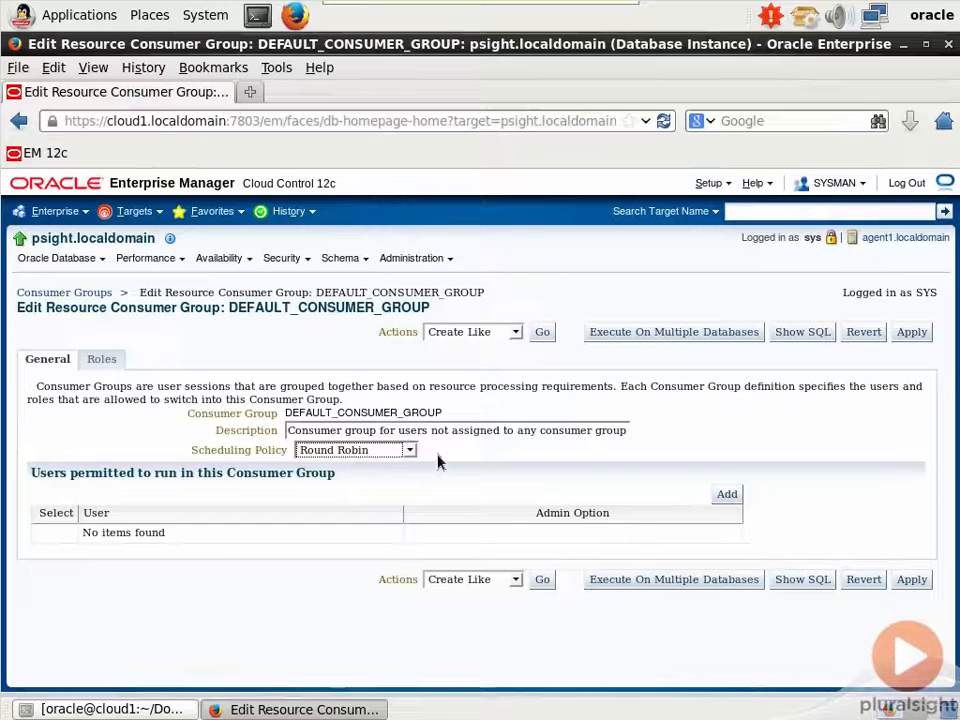
click(410, 452)
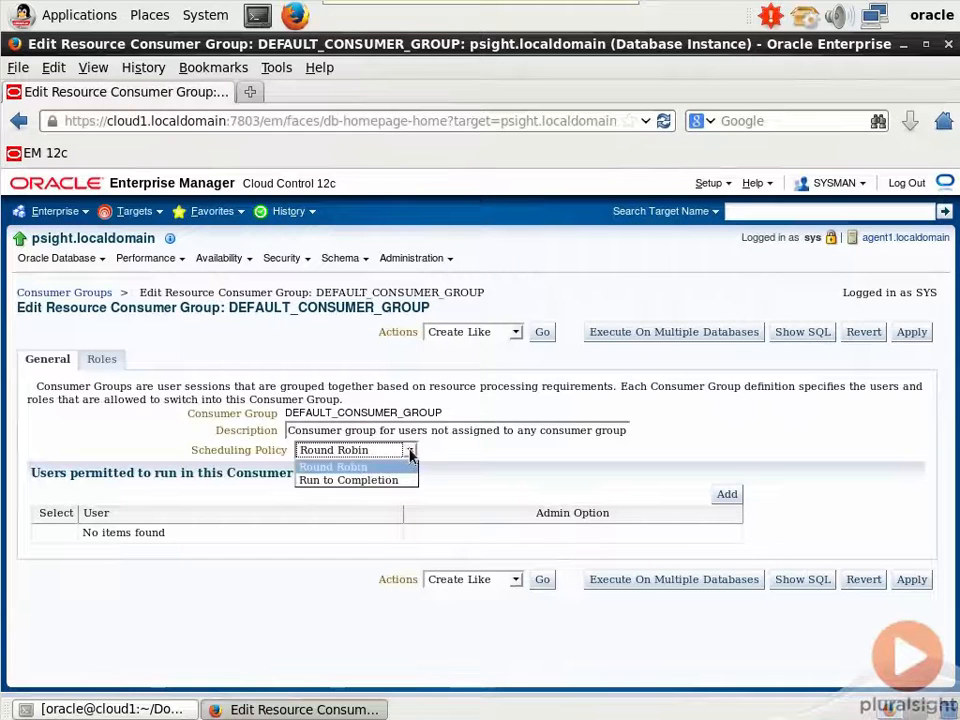
click(381, 466)
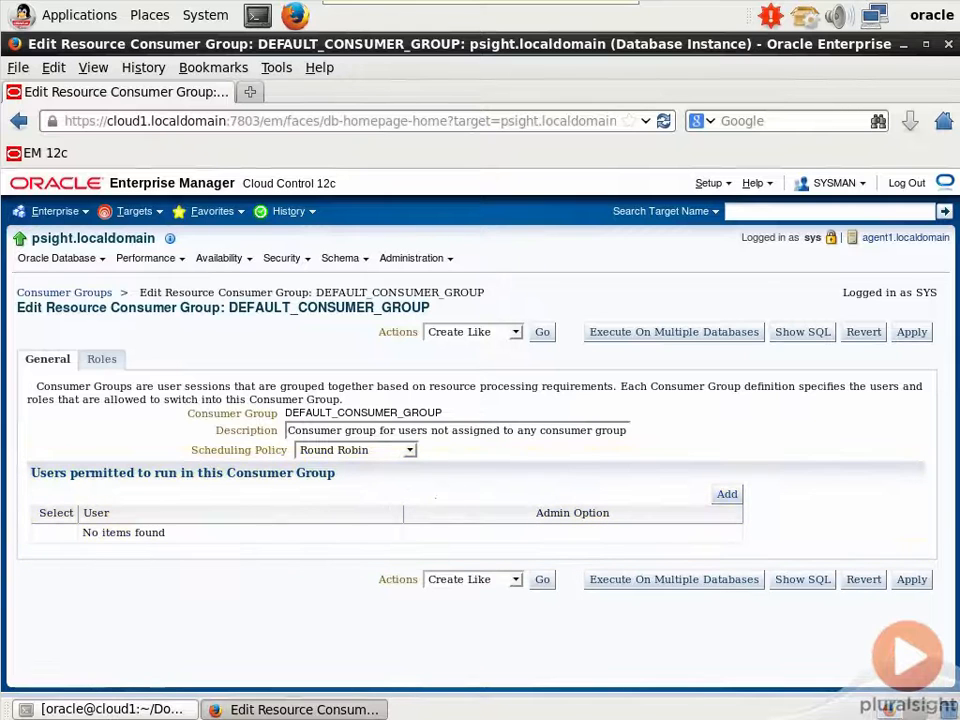
Step: Add user CAROL as a permitted user of DEFAULT_CONSUMER_GROUP
click(727, 494)
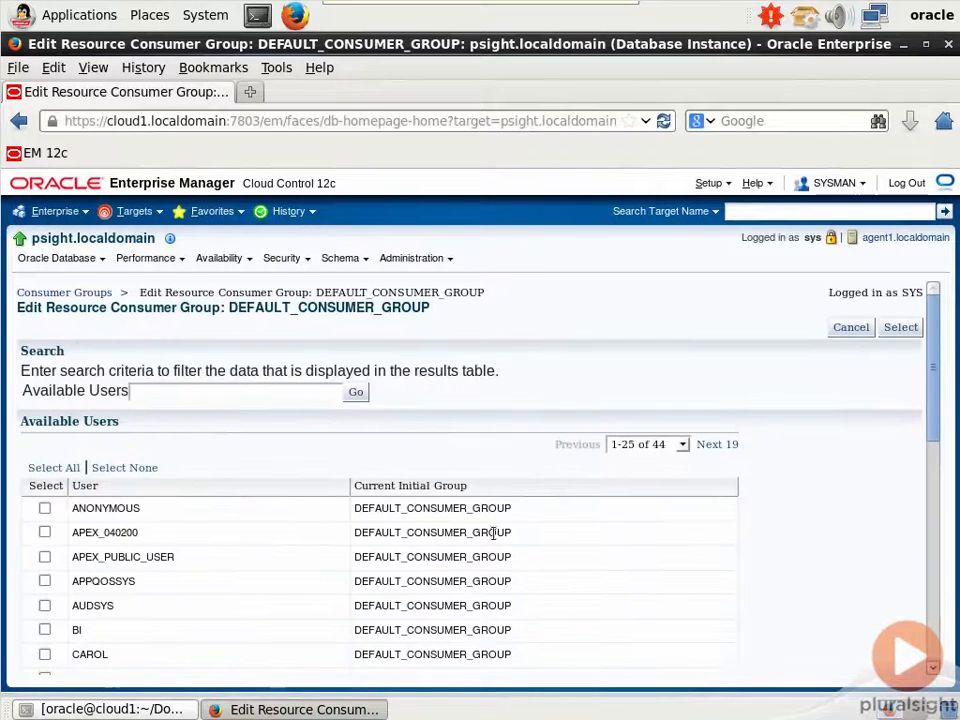
scroll(493, 535, down, 1)
click(127, 603)
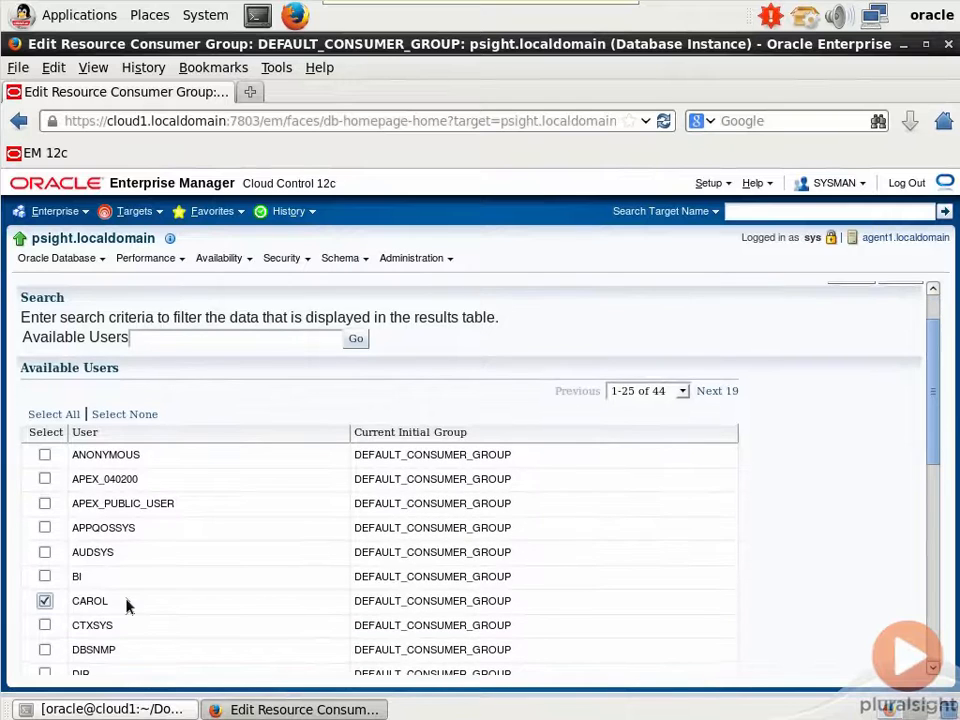
scroll(128, 603, down, 10)
click(889, 636)
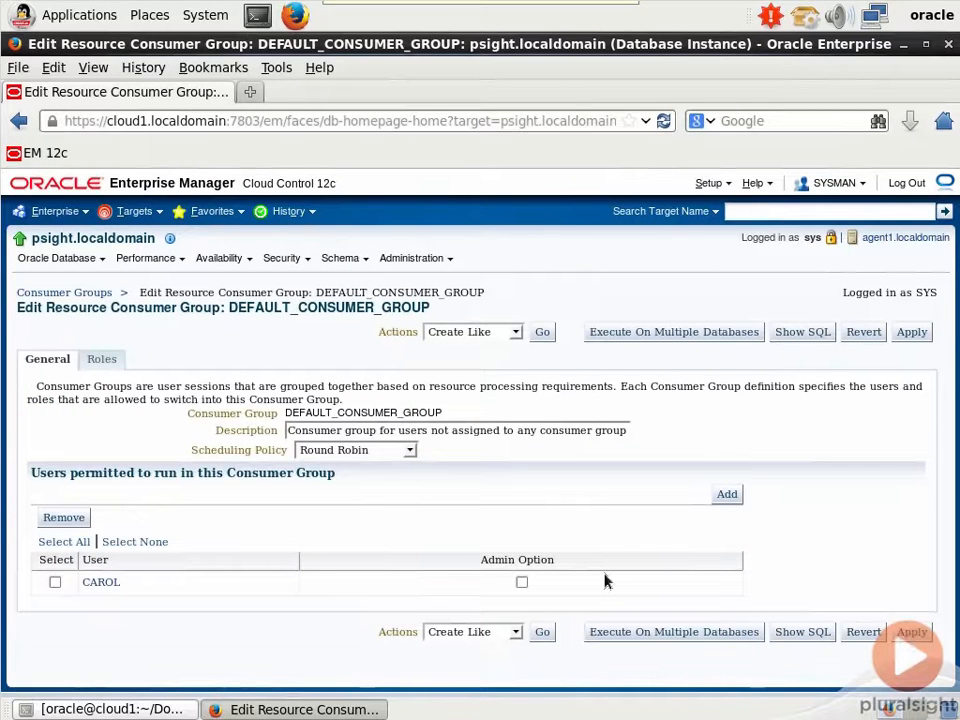
Step: Review the generated grant_switch_consumer_group SQL, then return to the group edit page
click(802, 332)
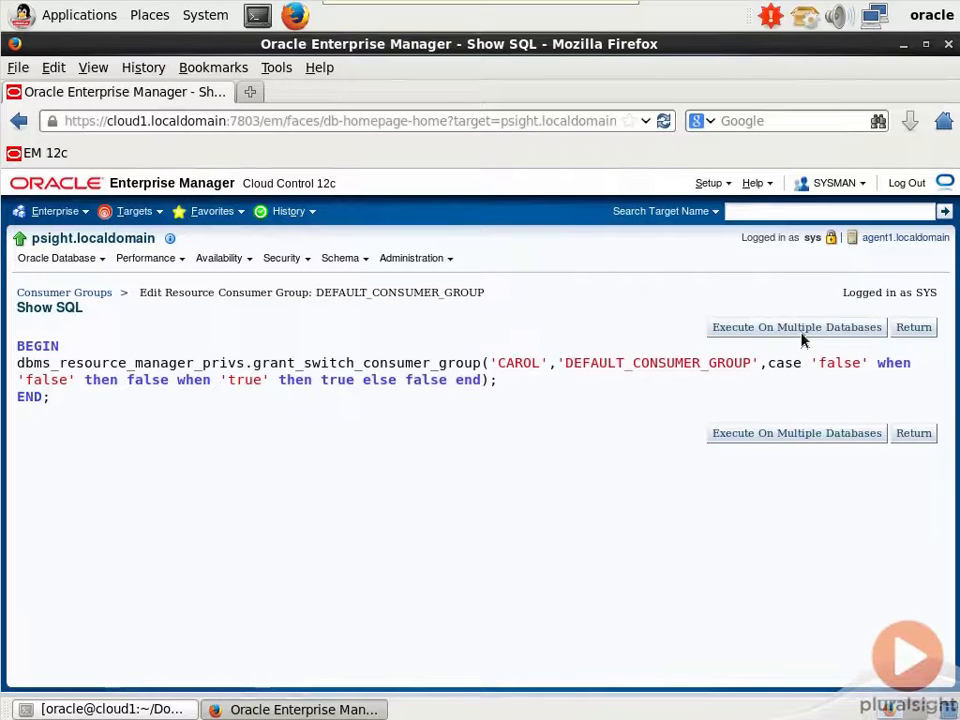
drag(196, 363, 16, 365)
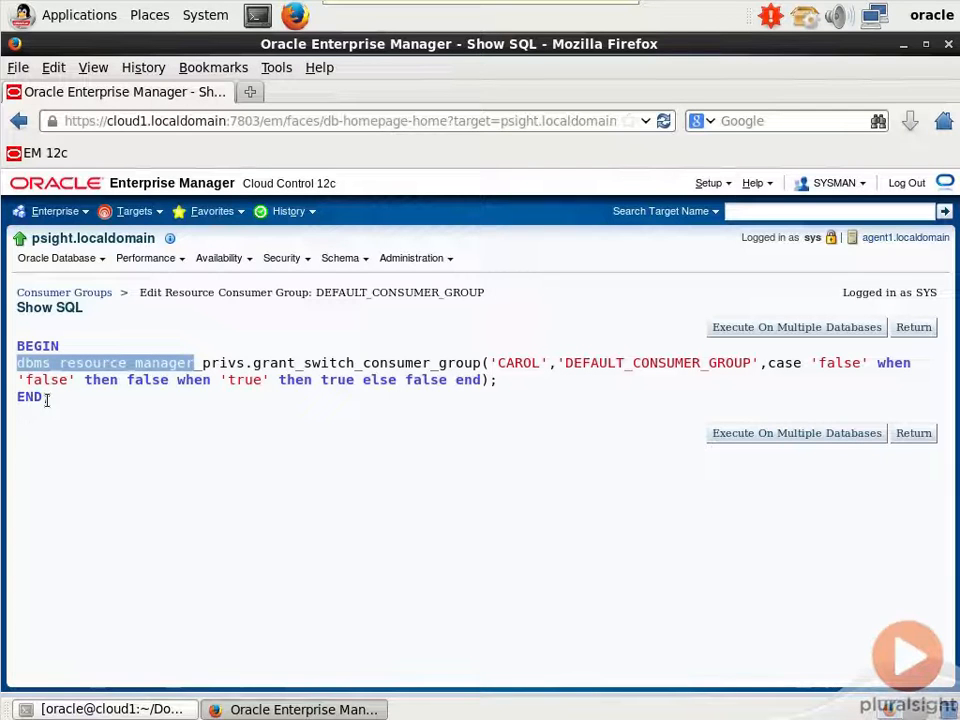
click(215, 370)
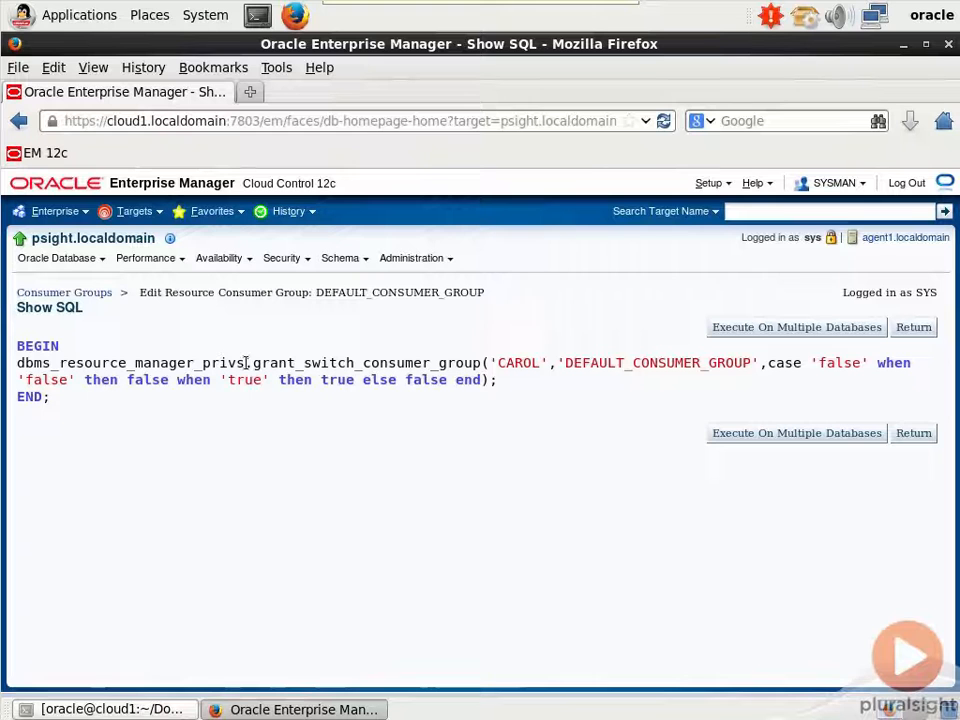
drag(248, 362, 30, 380)
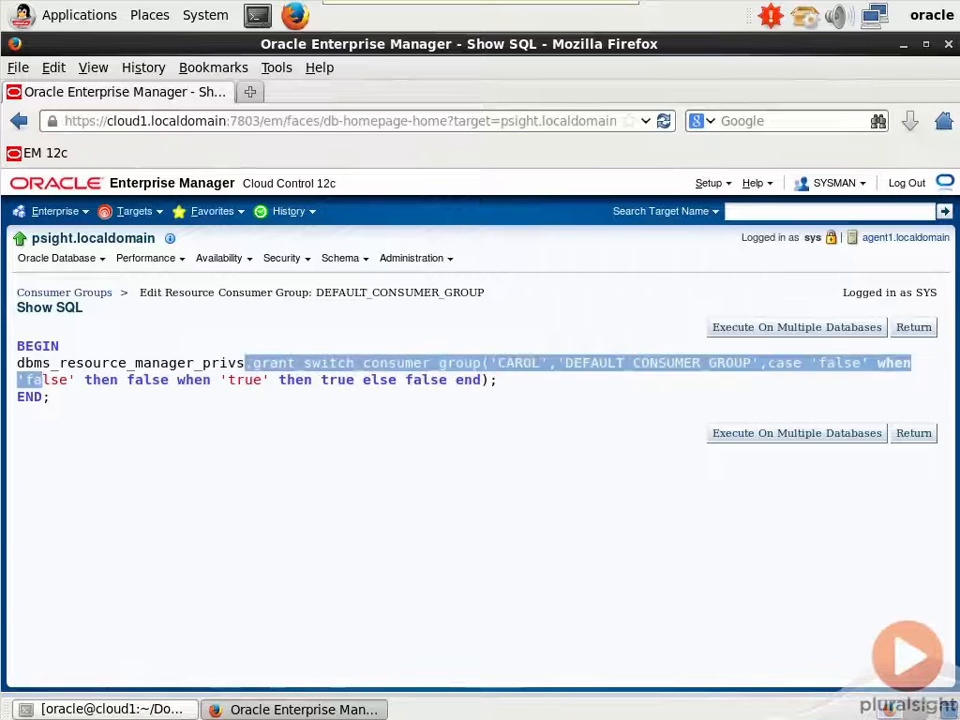
click(173, 447)
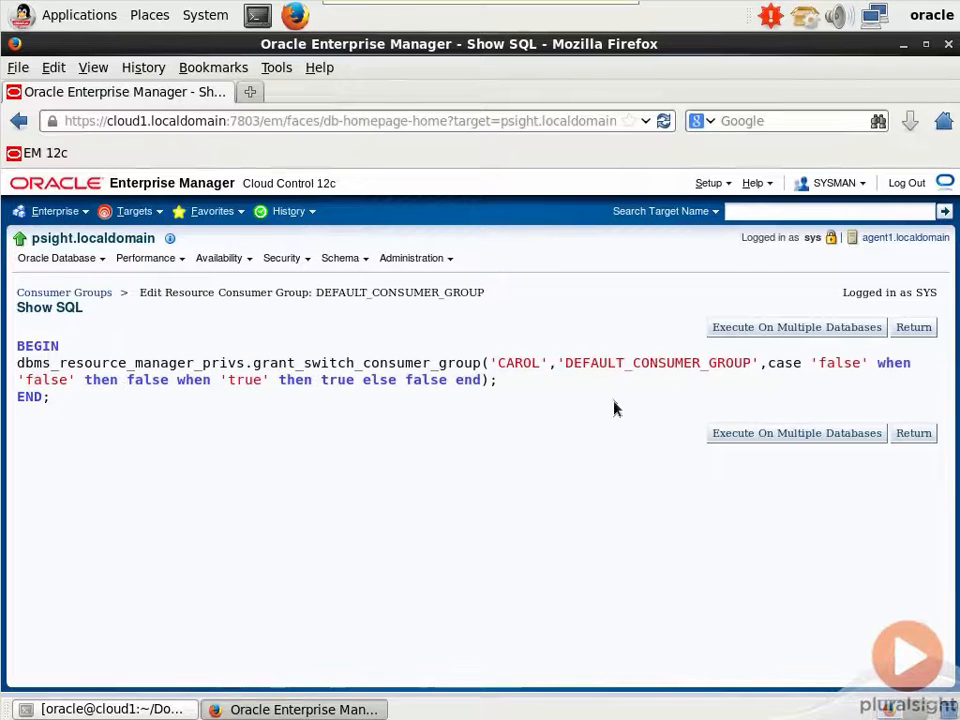
click(913, 327)
Step: View the Consumer Group Mappings rules (SYS and SYSTEM to SYS_GROUP), then go back to Resource Manager
click(411, 258)
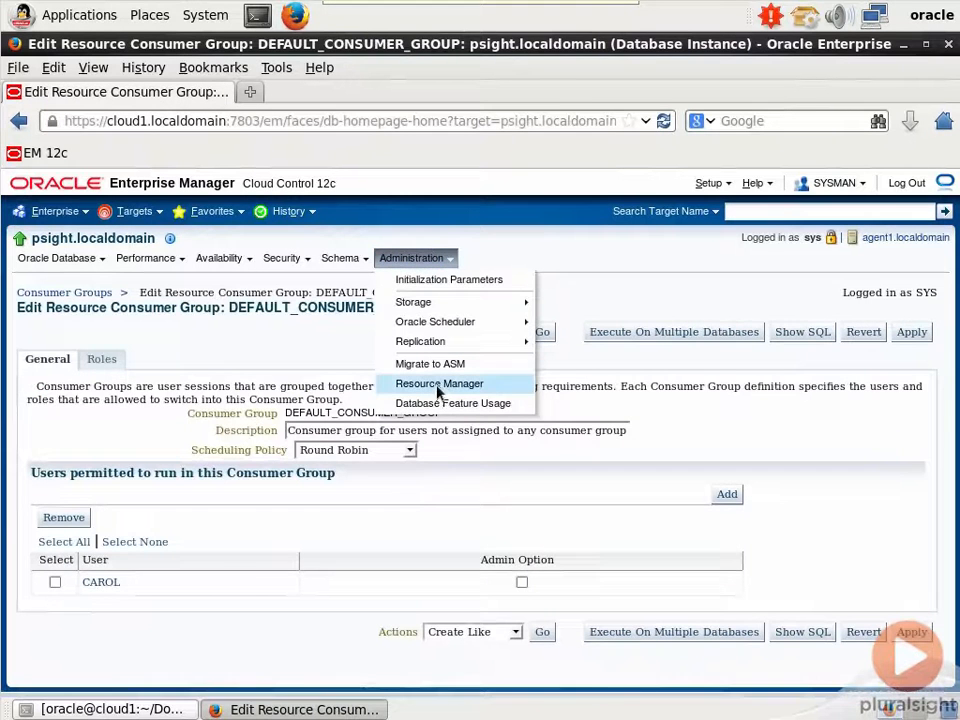
click(438, 383)
click(139, 445)
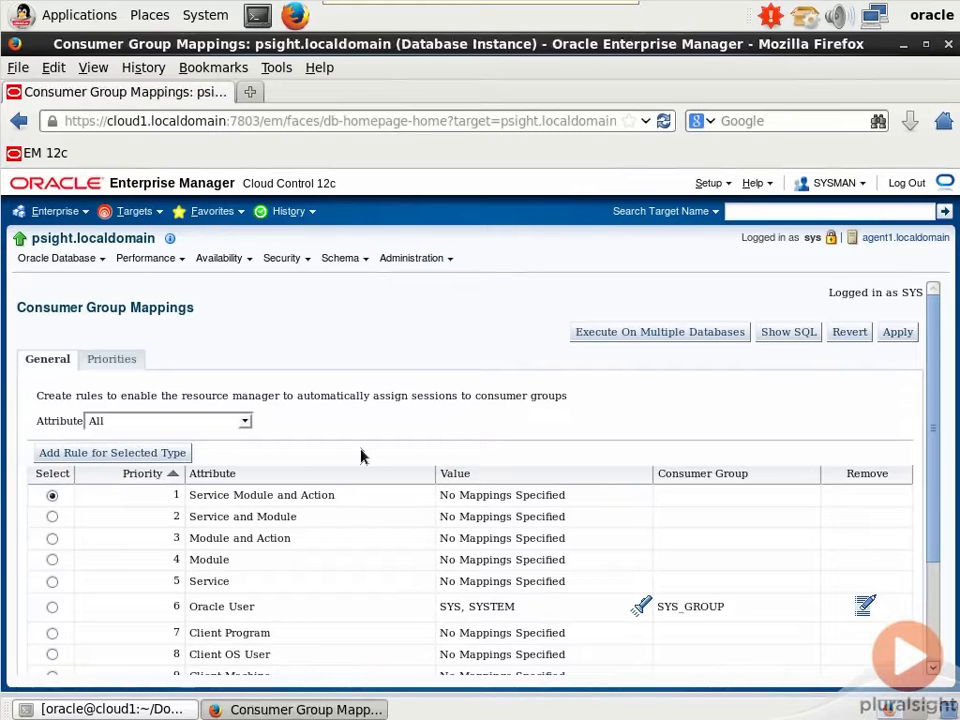
scroll(360, 455, down, 1)
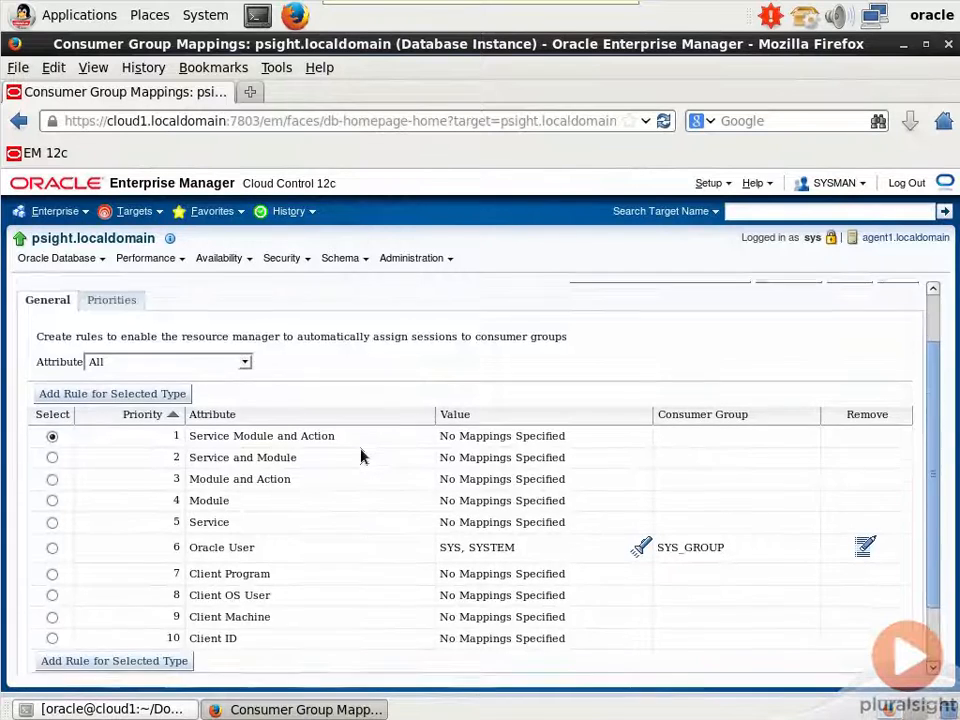
scroll(360, 455, up, 1)
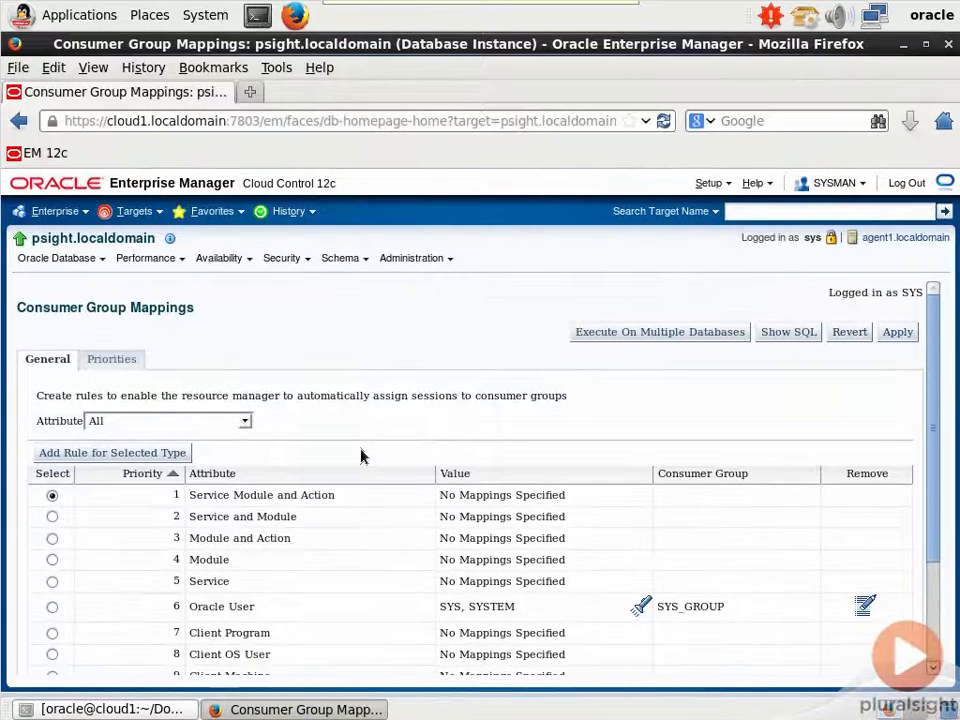
click(19, 121)
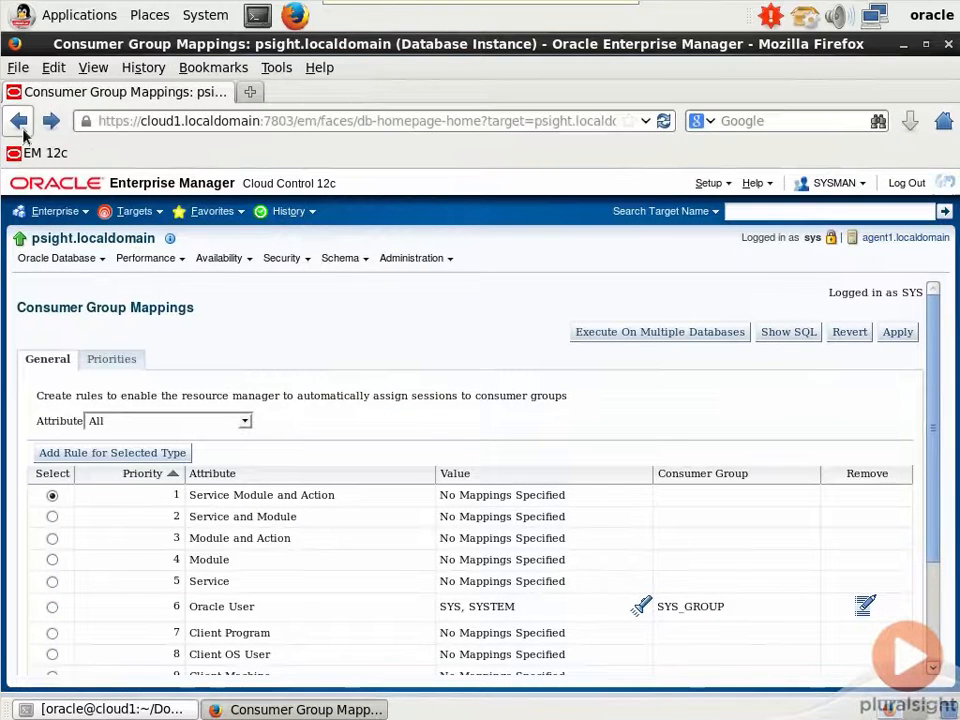